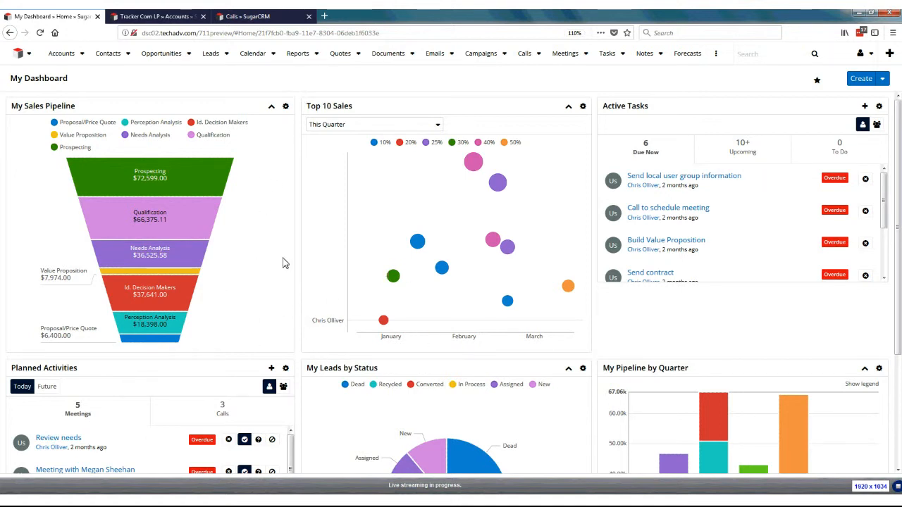
Preview the "Call" and "Call back to ask about" records listed under the Tracker Com LP account, and close the preview
left_click(169, 17)
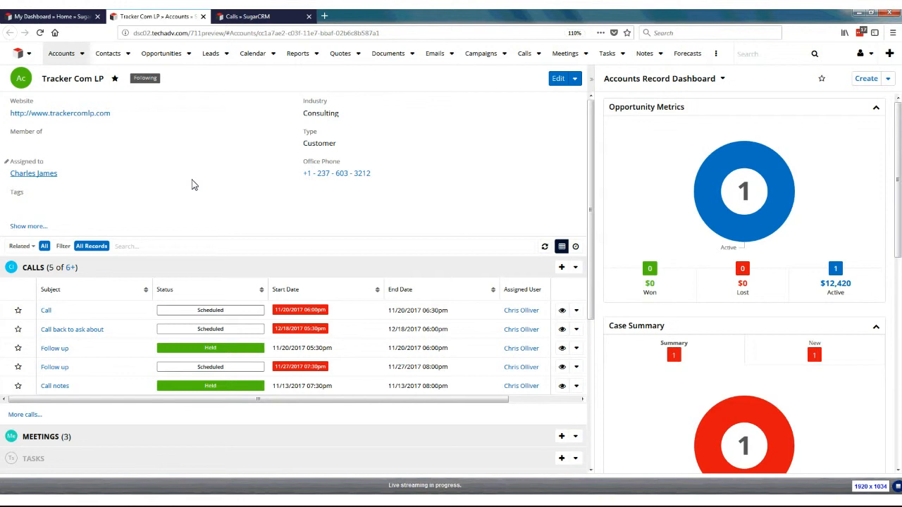
scroll(157, 272, "down", 3)
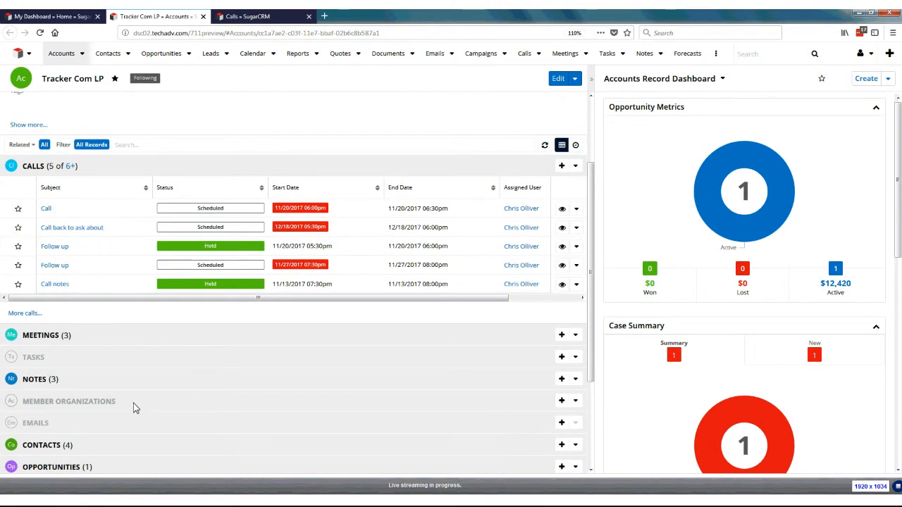
left_click(562, 209)
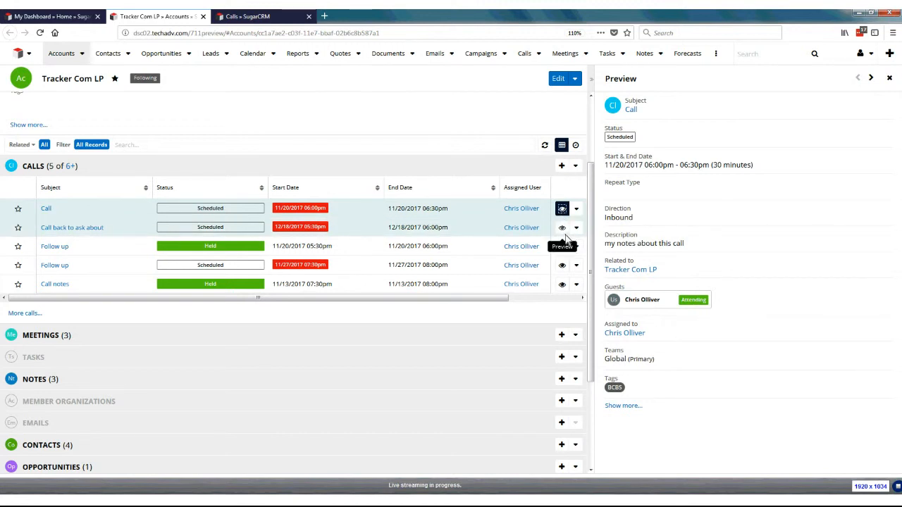
left_click(563, 231)
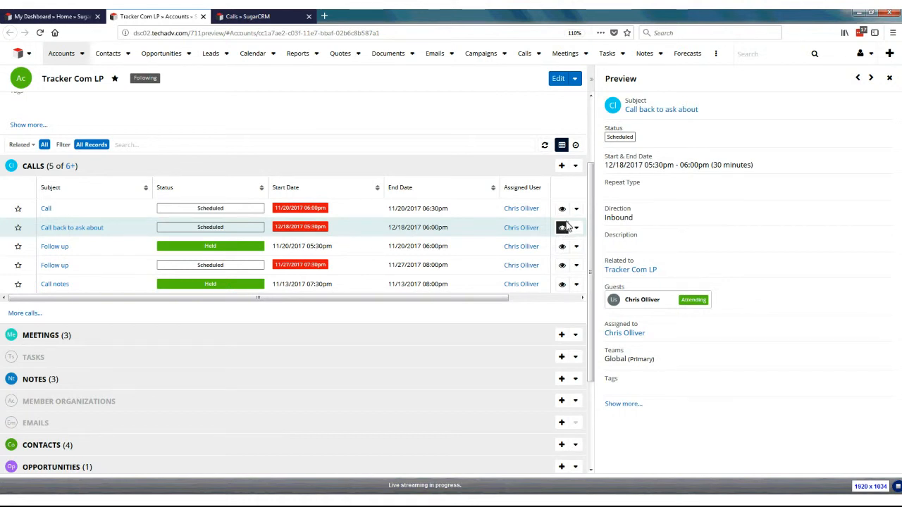
left_click(889, 78)
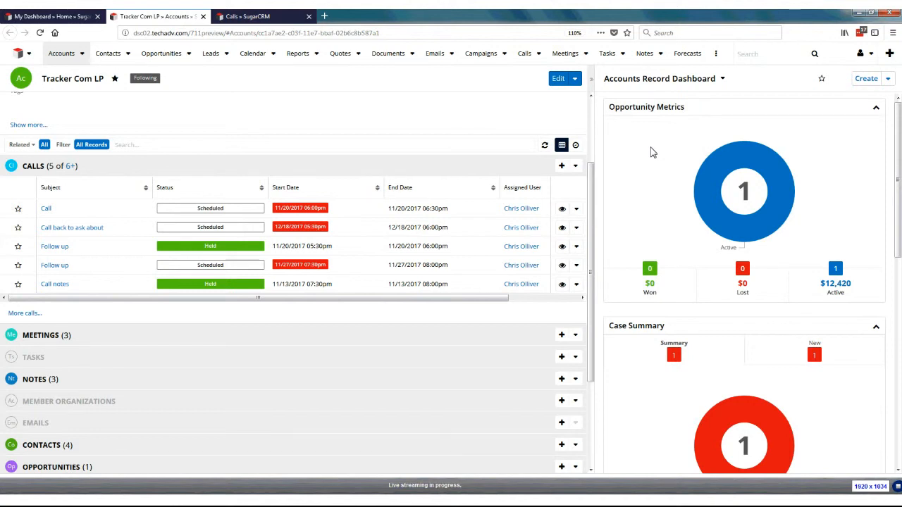
Return to My Dashboard and open the list of Prospecting opportunities from the My Sales Pipeline chart
left_click(28, 18)
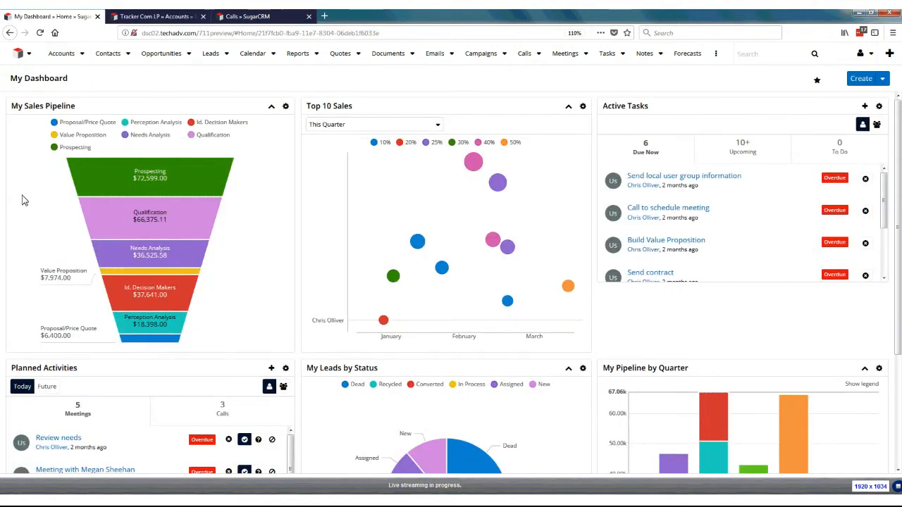
mouse_move(112, 189)
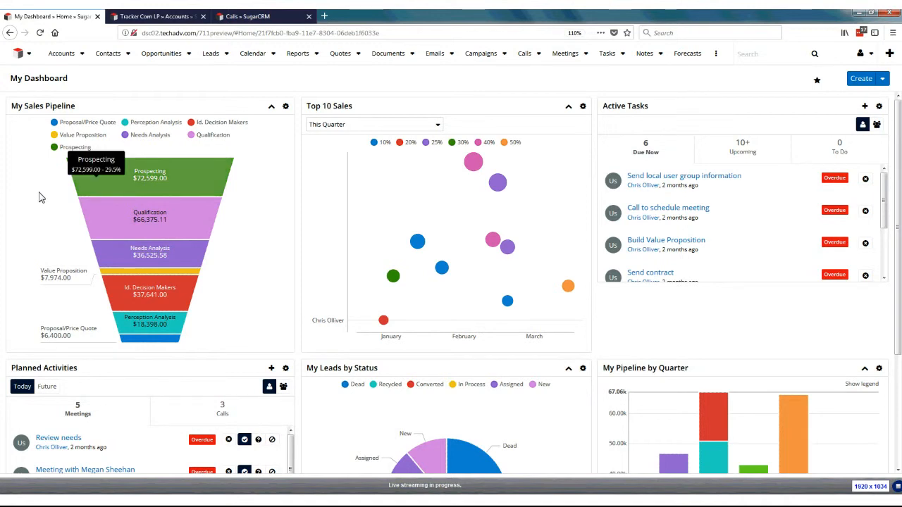
left_click(134, 183)
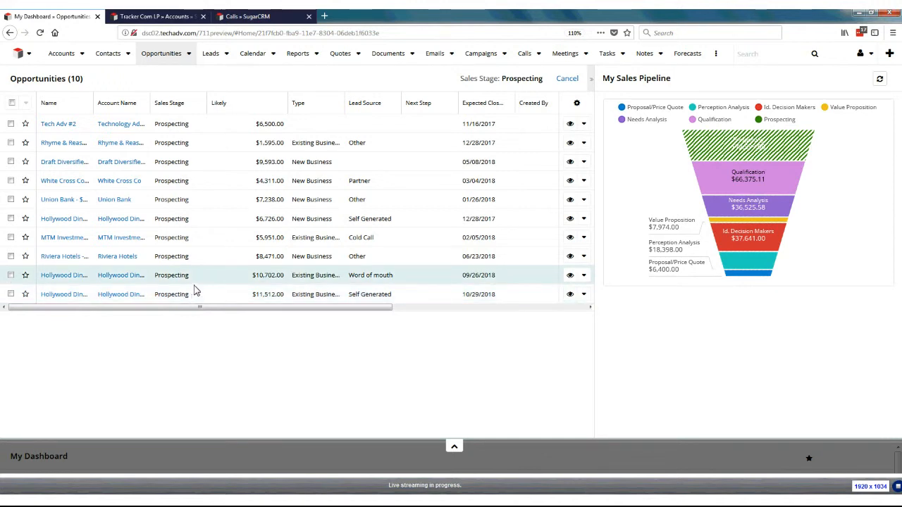
Edit the Tech Adv #2 opportunity inline, setting its sales stage to Qualification, and save the record
left_click(584, 125)
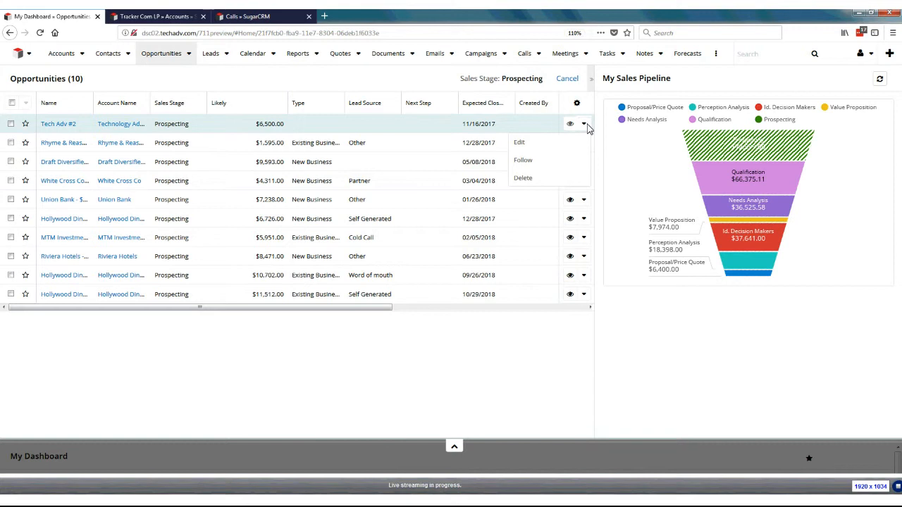
left_click(556, 146)
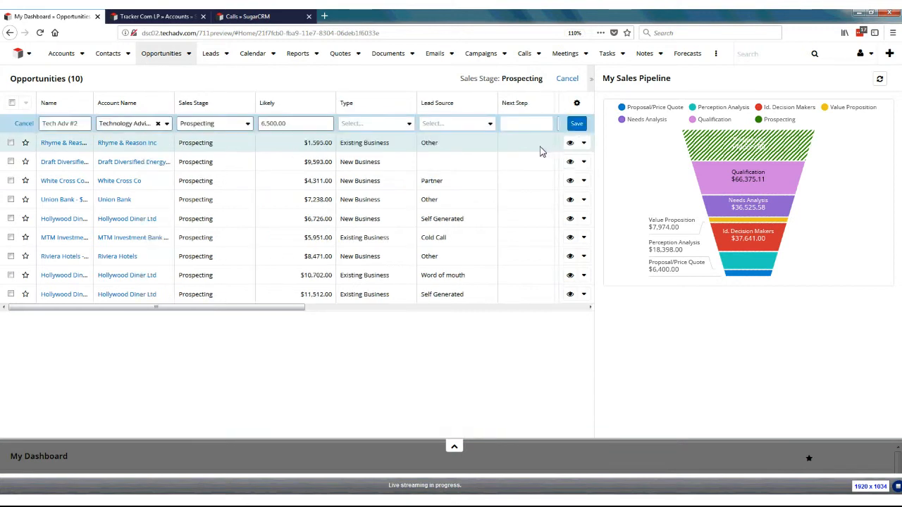
left_click(215, 126)
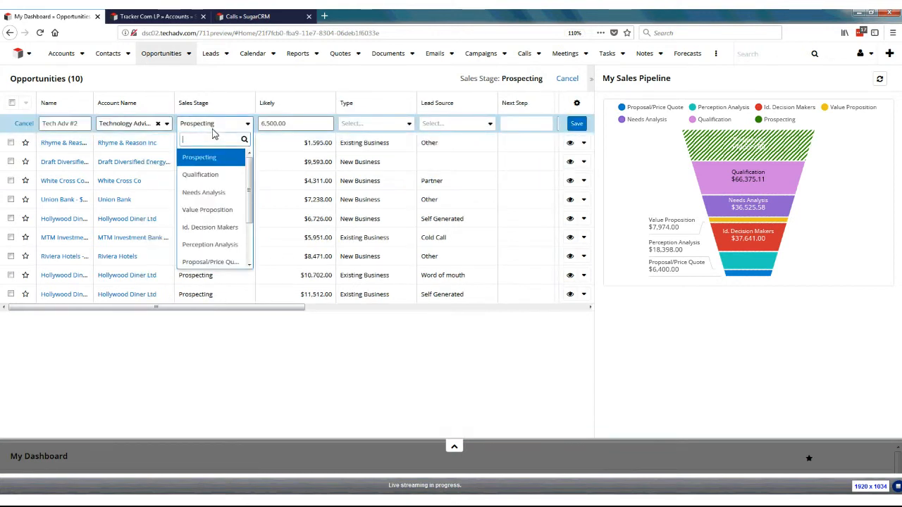
left_click(209, 177)
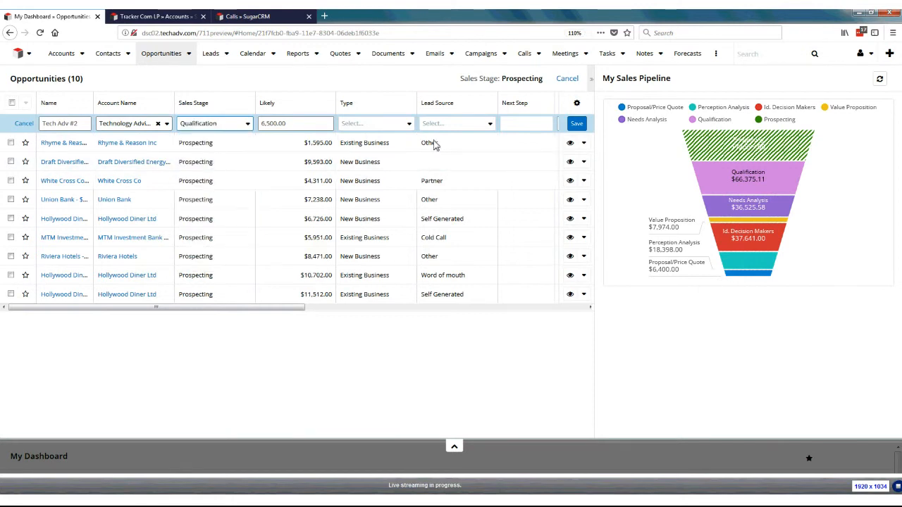
left_click(577, 124)
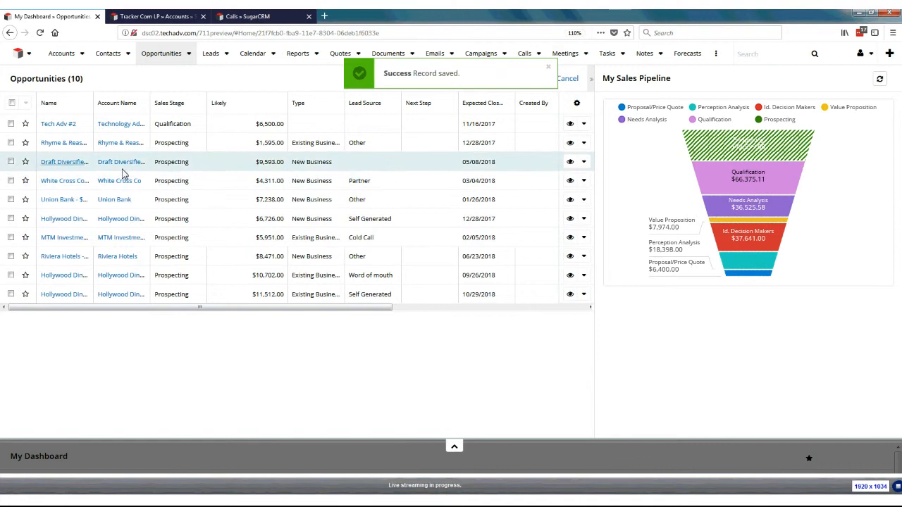
Mass update the Rhyme & Reason, Draft Diversified and White Cross opportunities to the Qualification sales stage
left_click(11, 142)
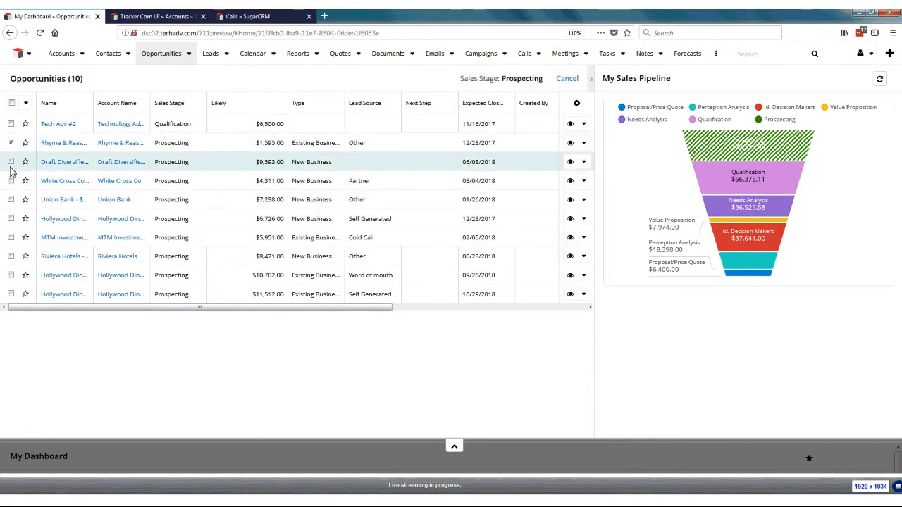
left_click(11, 161)
left_click(10, 181)
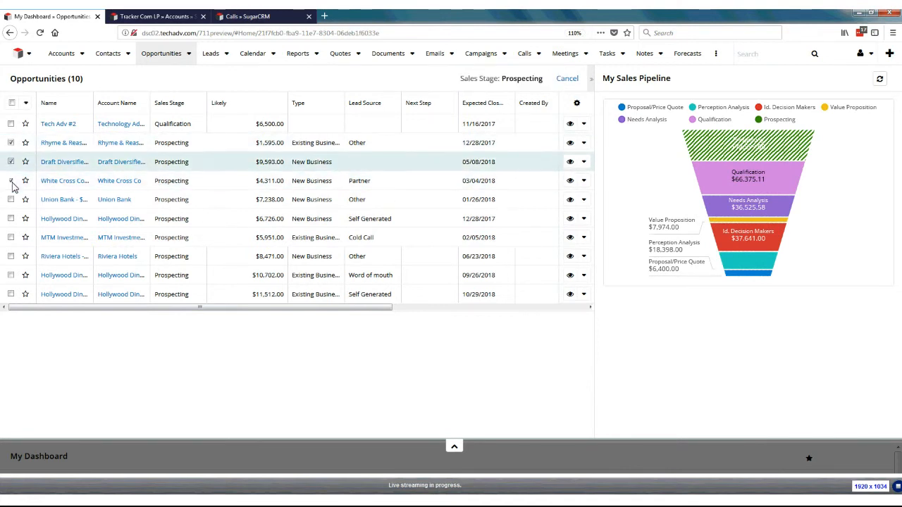
left_click(26, 104)
left_click(31, 126)
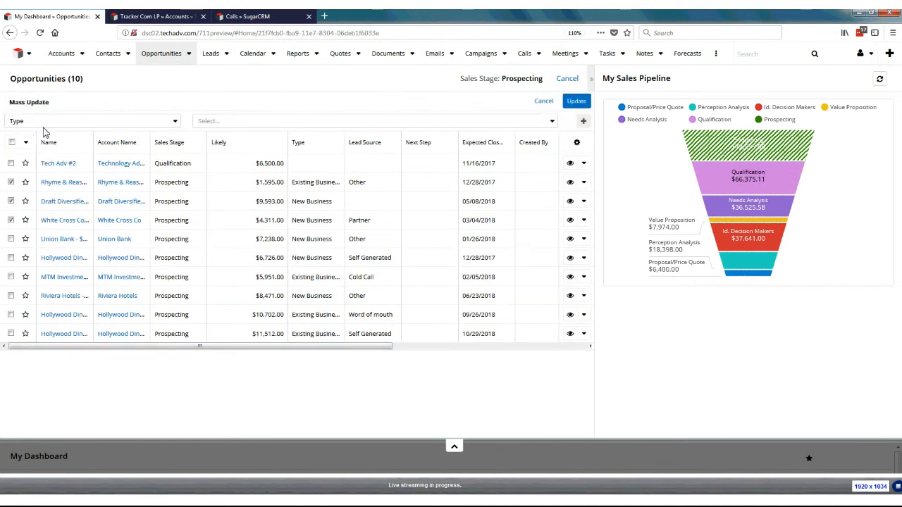
left_click(43, 124)
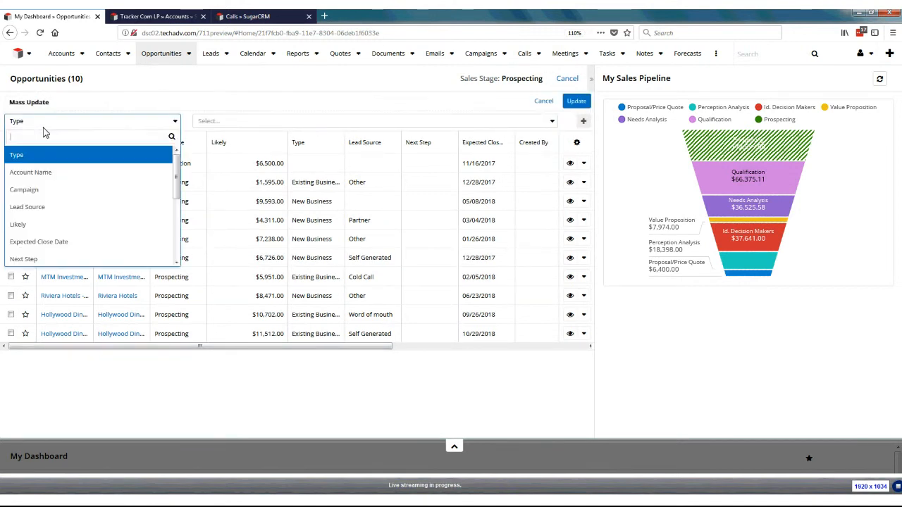
scroll(41, 232, "down", 1)
left_click(42, 229)
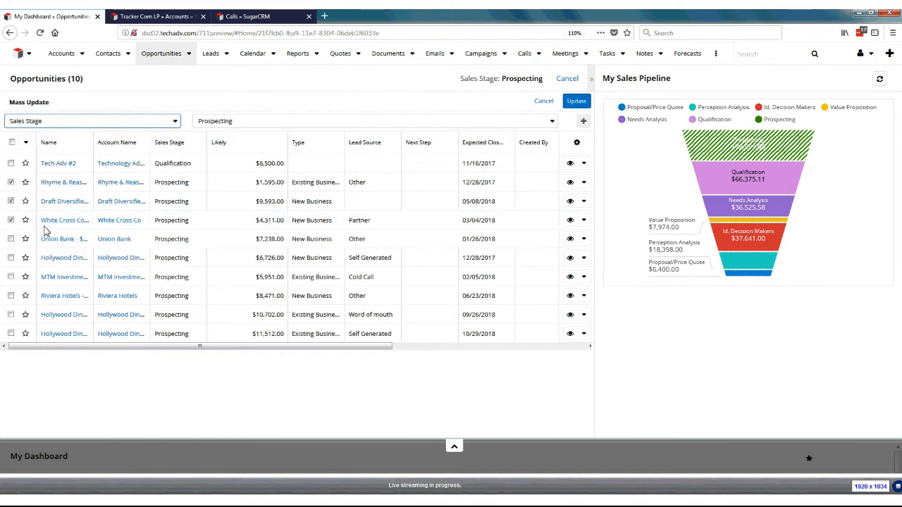
left_click(224, 121)
left_click(223, 172)
left_click(577, 101)
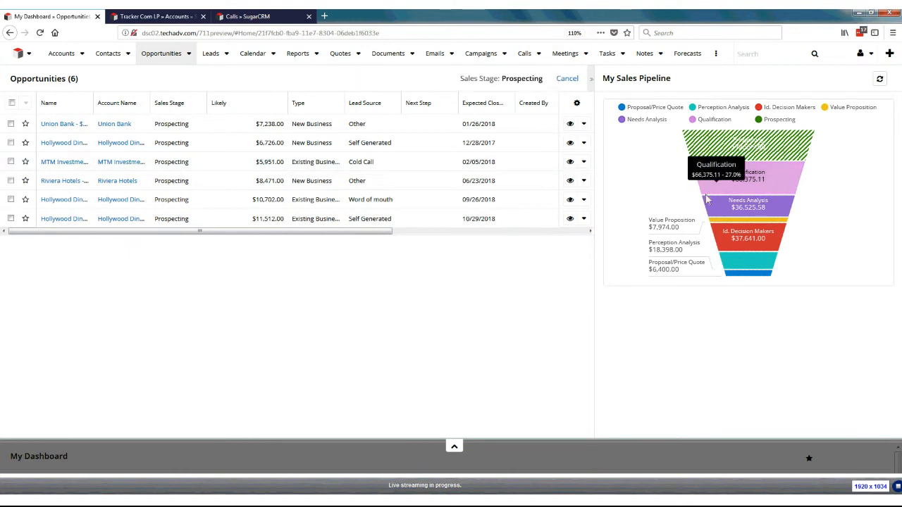
List the Qualification opportunities with a refreshed sales pipeline chart, and return to the dashboard
left_click(733, 210)
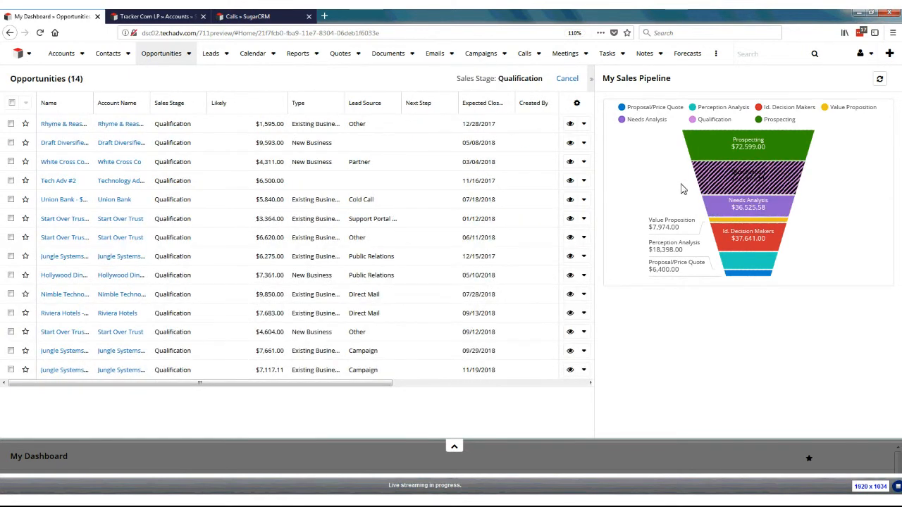
left_click(879, 79)
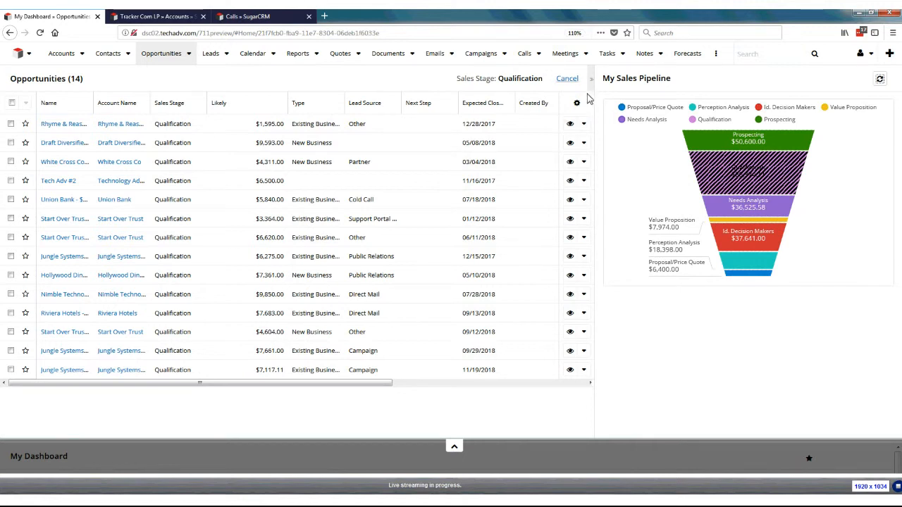
left_click(571, 79)
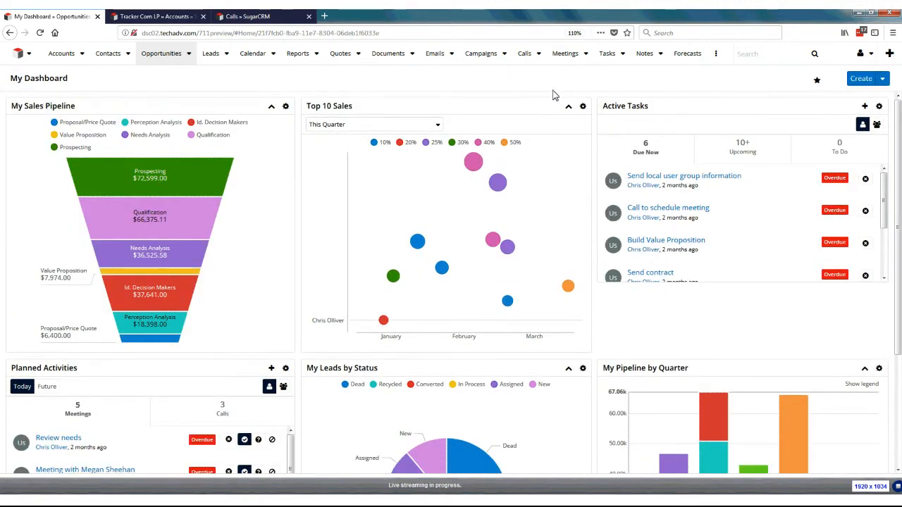
Create a new quote, entering a subject made of the contact's first name and "Quote", valid until 01/17/2018
left_click(359, 55)
left_click(362, 75)
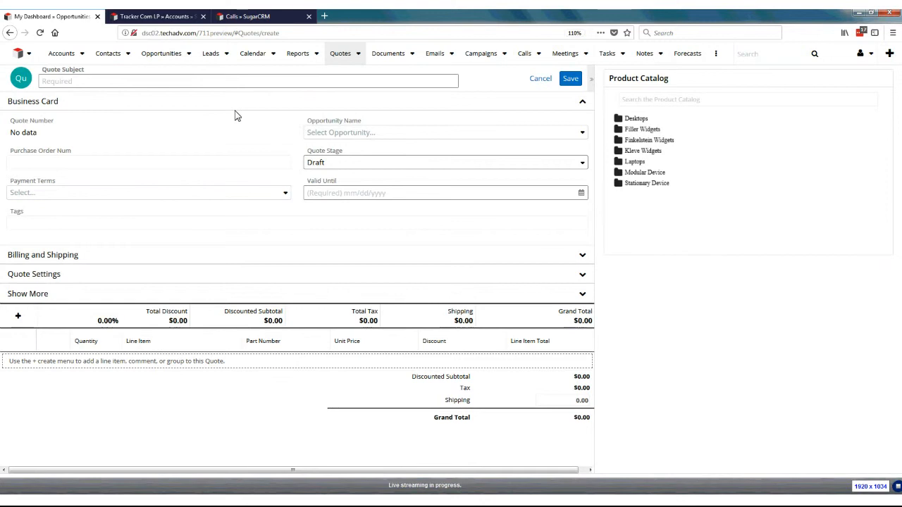
left_click(231, 87)
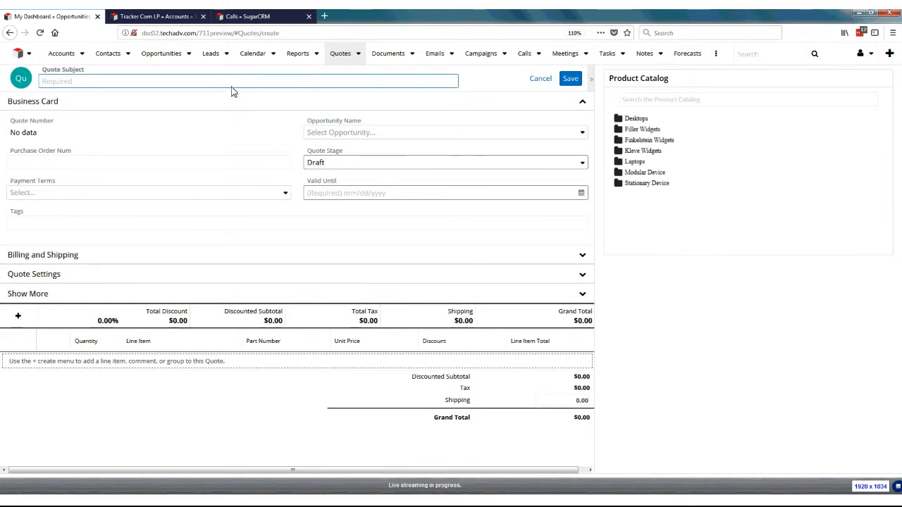
type("Megan Quote")
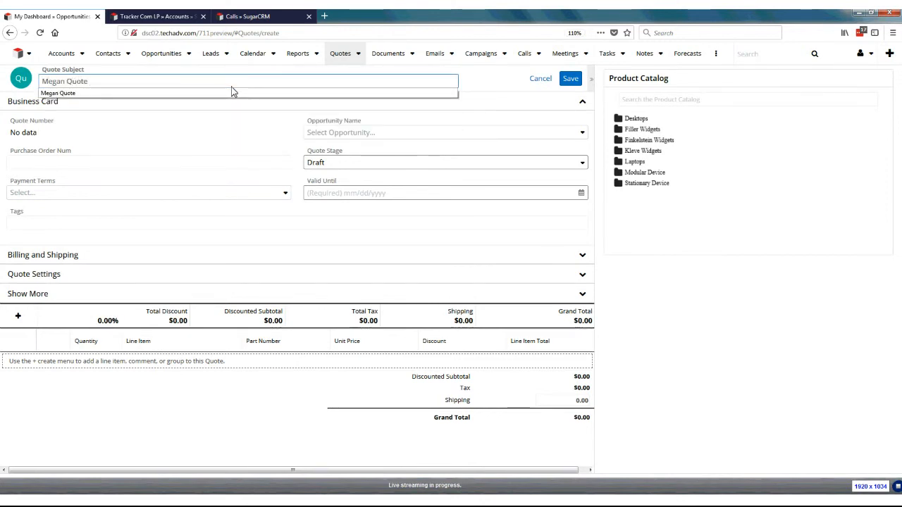
left_click(324, 193)
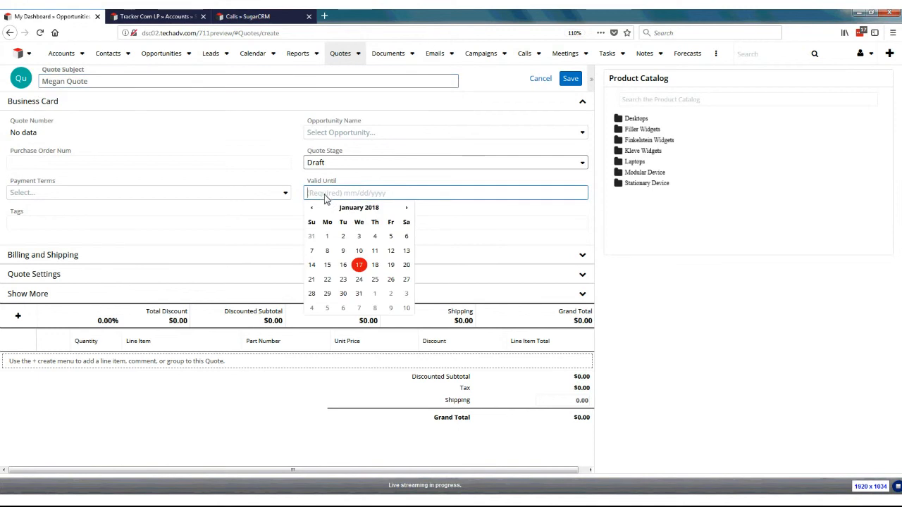
left_click(359, 265)
Set the quote's billing account to Tracker Com LP and collapse the billing and shipping details
left_click(44, 255)
left_click(59, 287)
type("tr")
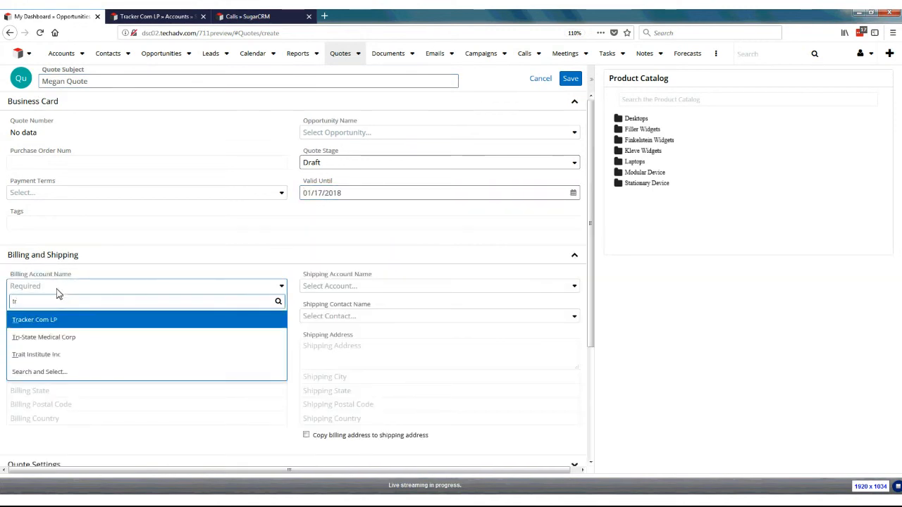
left_click(59, 317)
left_click(505, 160)
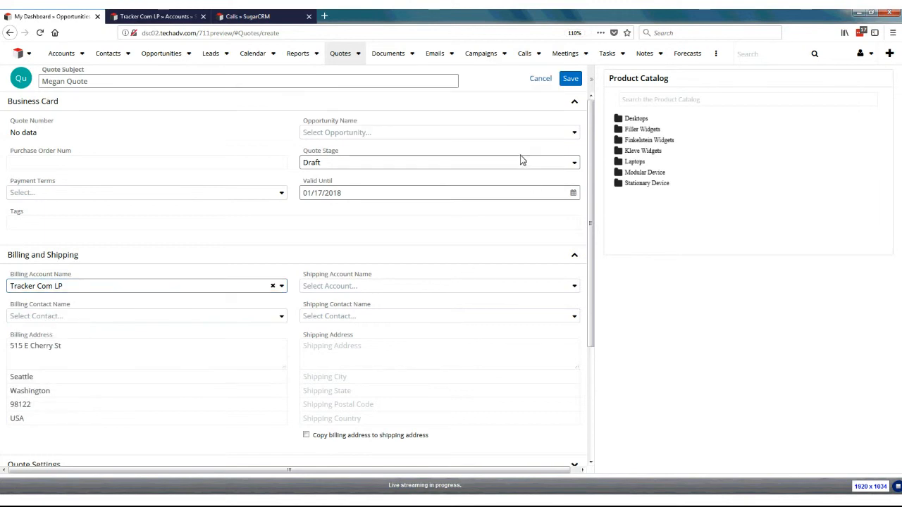
left_click(577, 258)
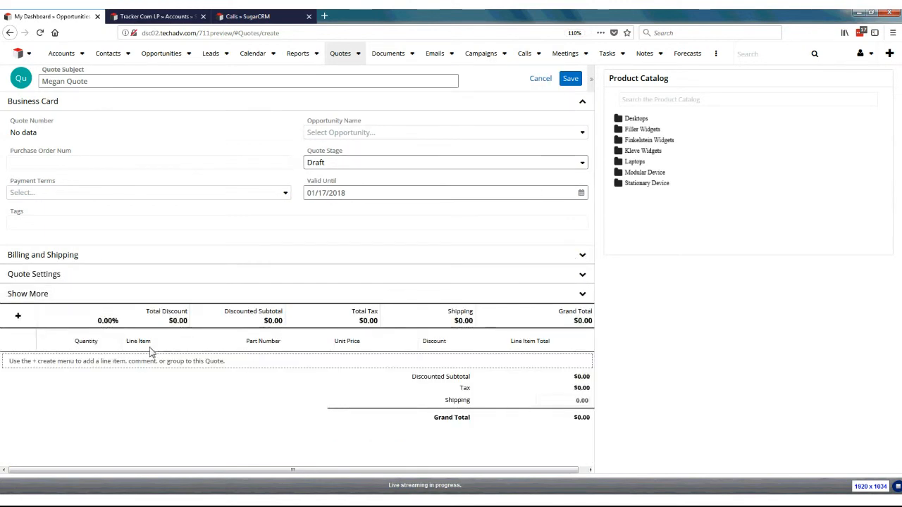
Add Leonel Gadget, Mikaela Gadget and Virgilio Gadget from the catalog's Kroenke Widgets category under Kleve Widgets as quote line items
left_click(17, 315)
left_click(17, 316)
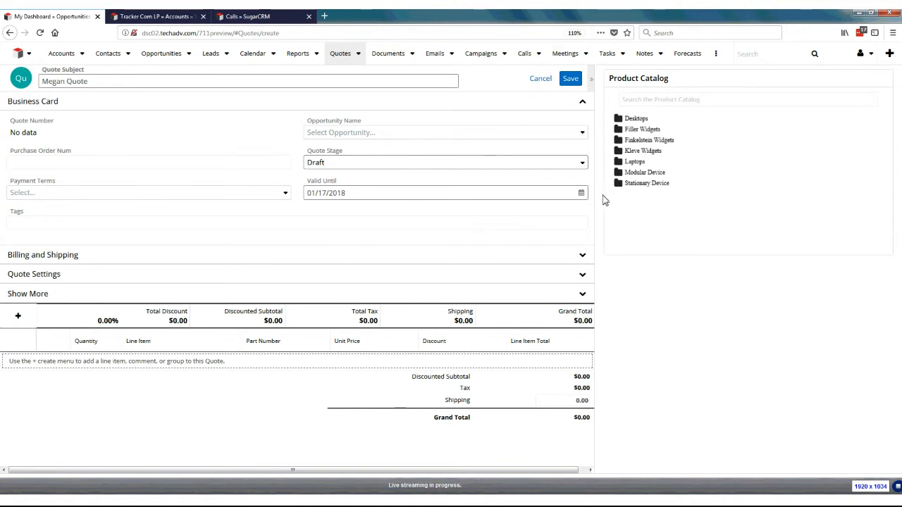
left_click(619, 154)
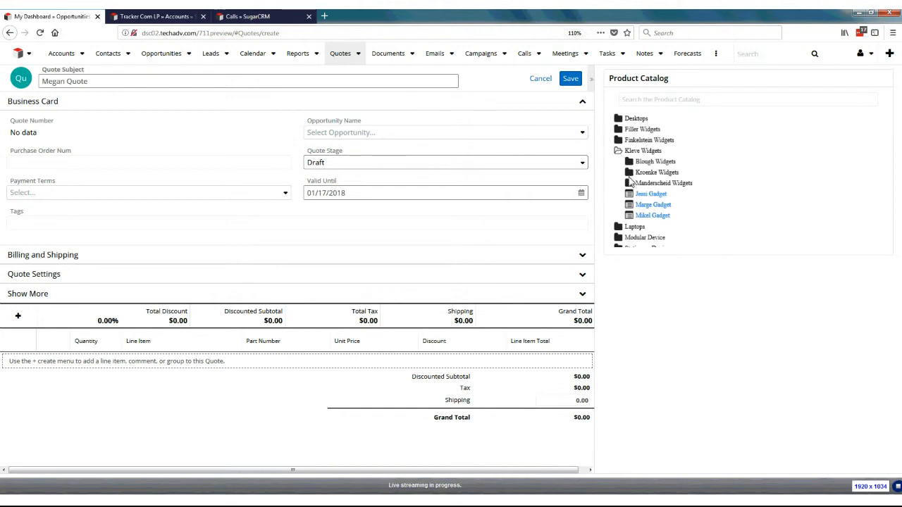
left_click(629, 172)
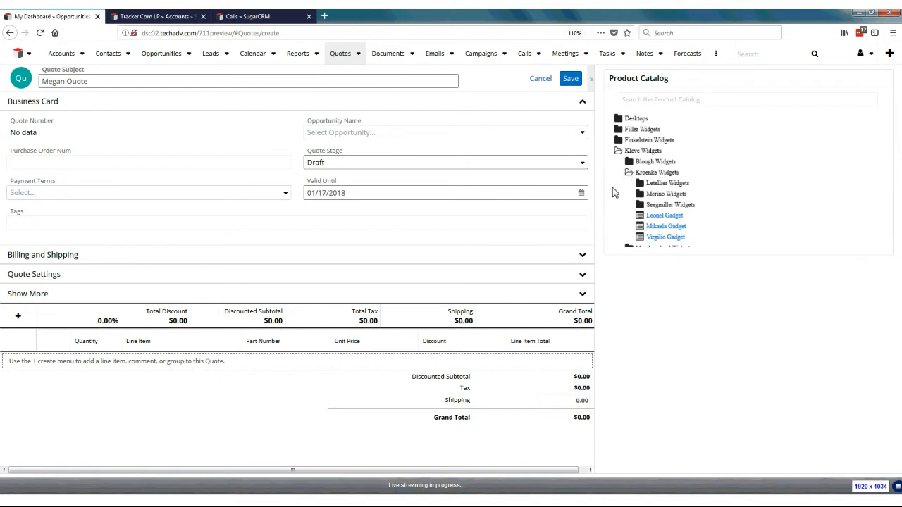
left_click(660, 217)
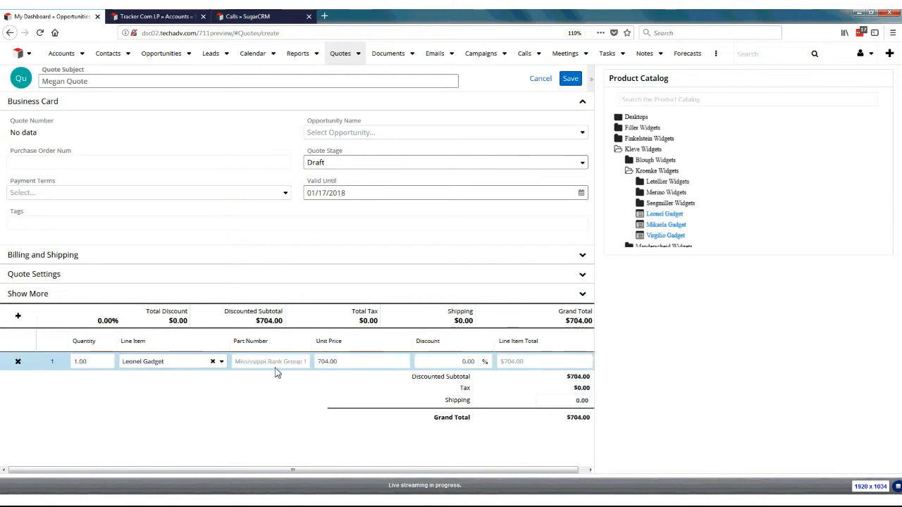
left_click(655, 225)
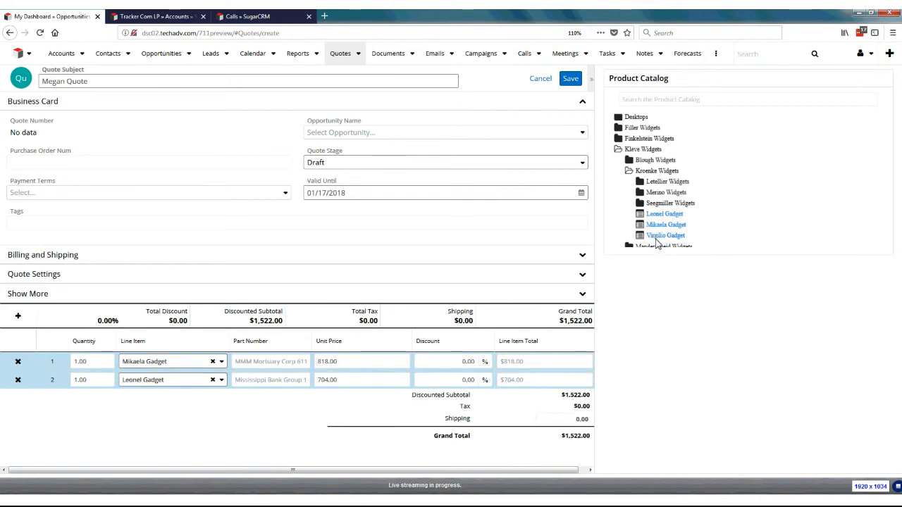
left_click(658, 236)
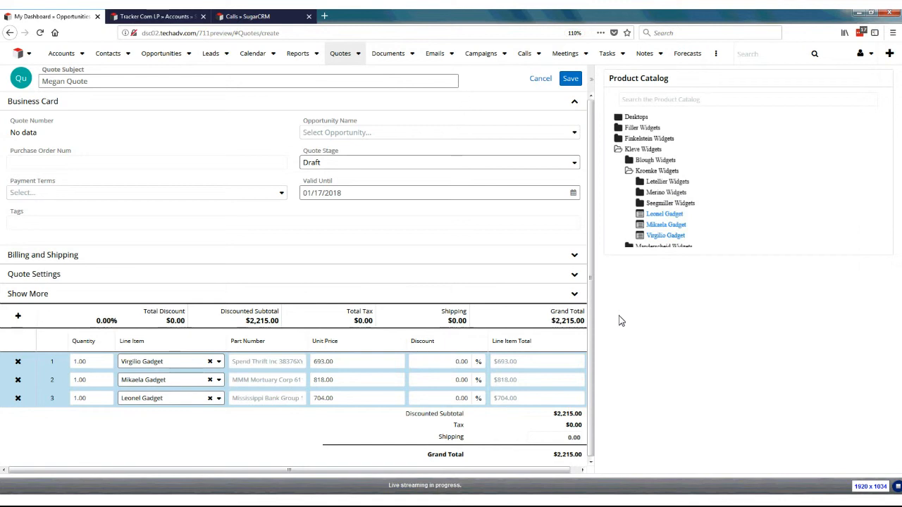
Set the quantities to 15 for Virgilio Gadget and 10 for Mikaela Gadget, and save the quote
left_click(79, 364)
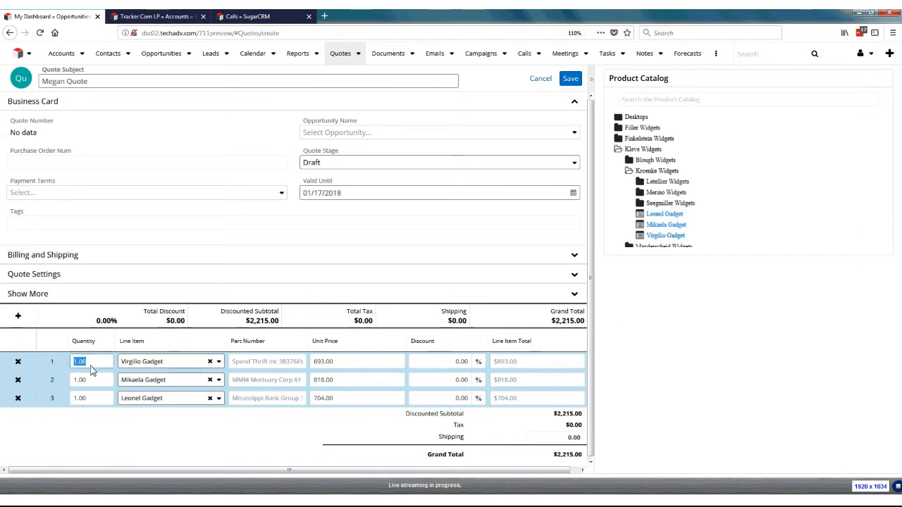
type("15")
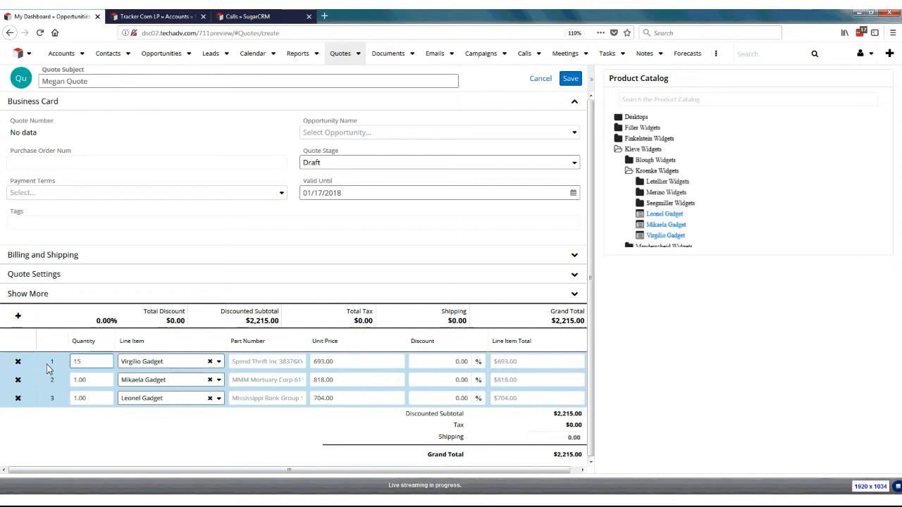
left_click(104, 380)
left_click_drag(105, 379, 55, 378)
type("1")
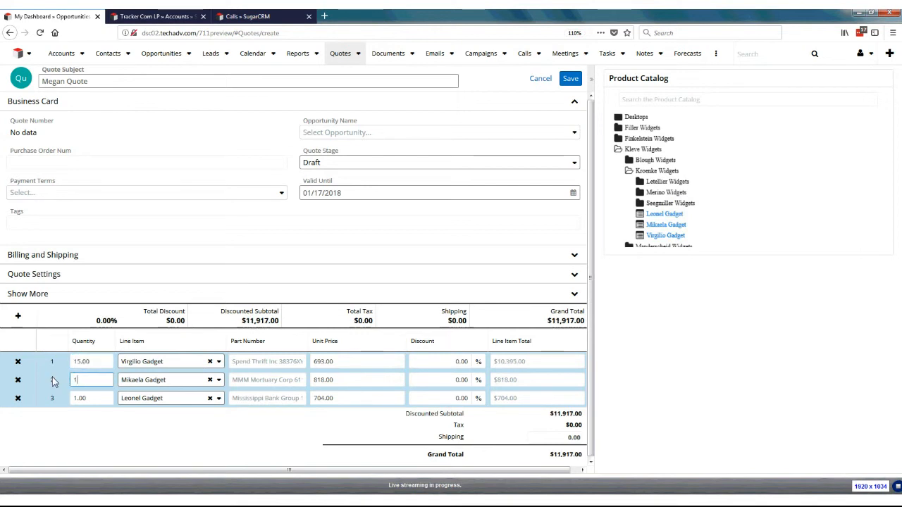
left_click(251, 446)
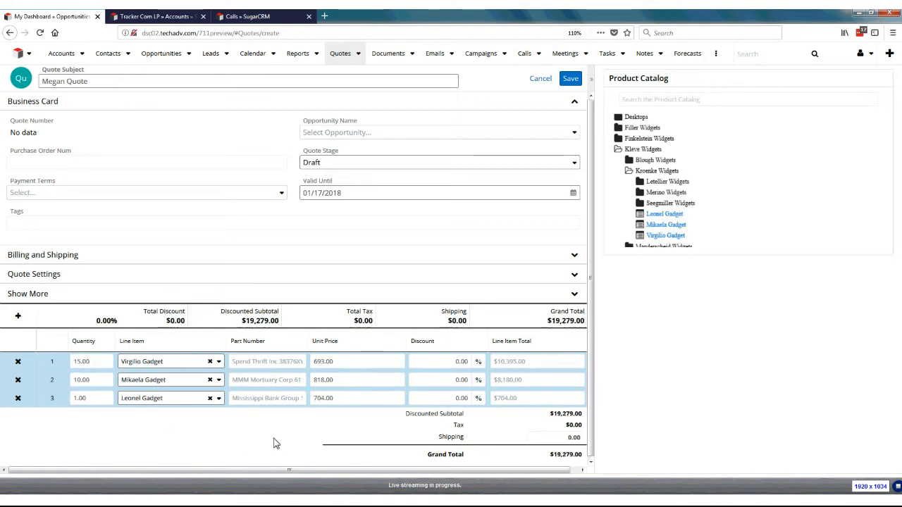
left_click(572, 82)
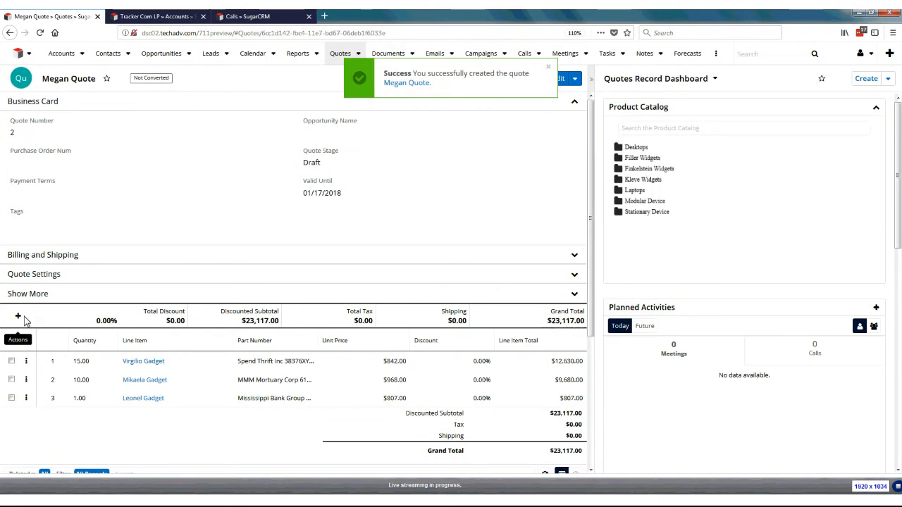
Add Marge Gadget from the catalog's Kleve Widgets category to the saved quote with quantity 8, and save the line item
left_click(620, 180)
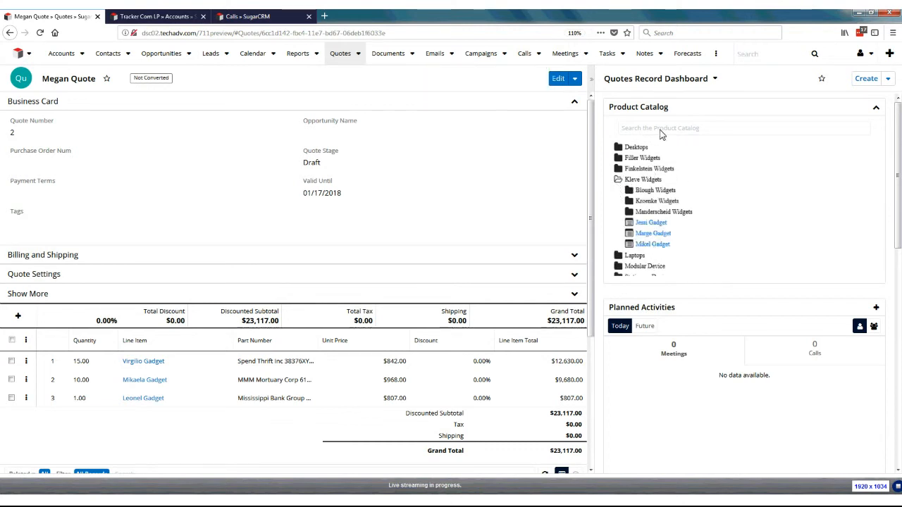
left_click(652, 234)
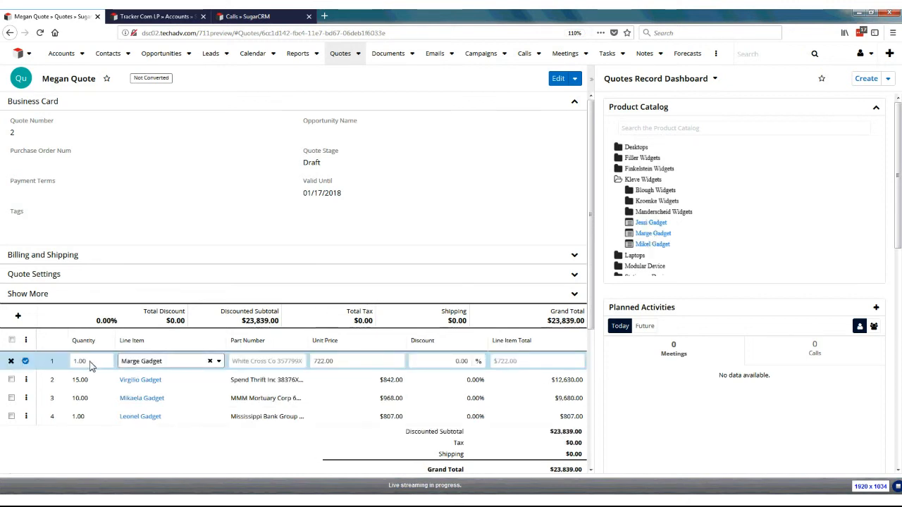
left_click_drag(91, 363, 52, 364)
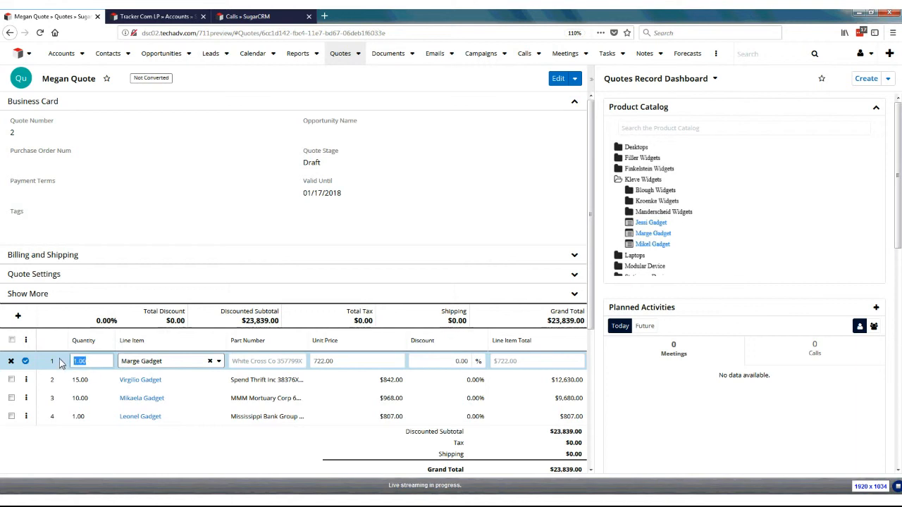
type("8")
left_click(25, 361)
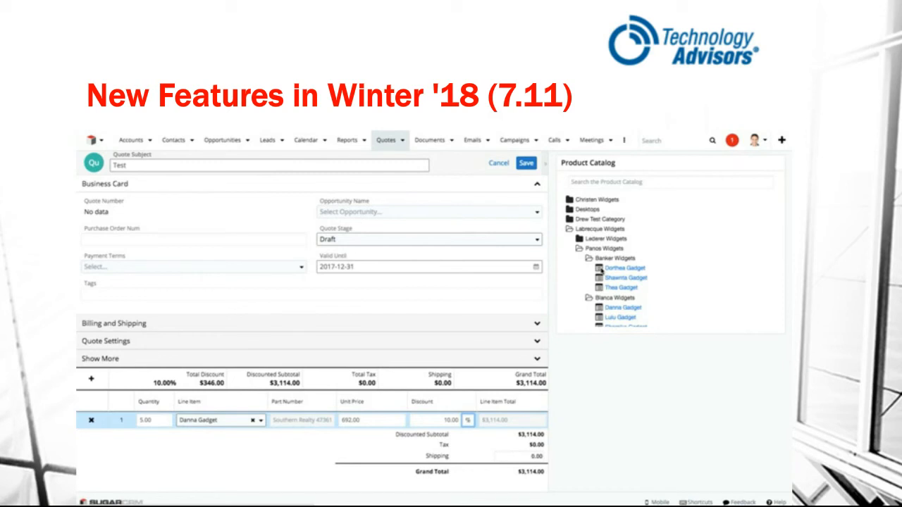
key("Right")
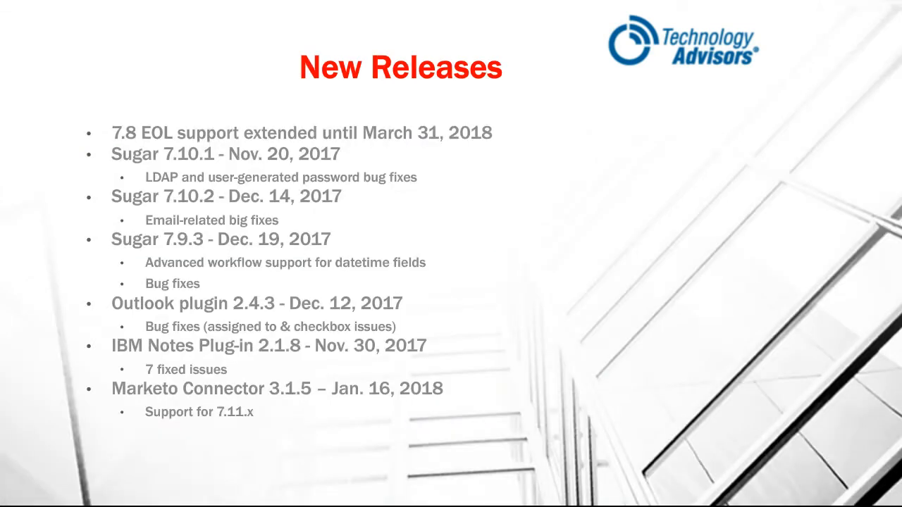